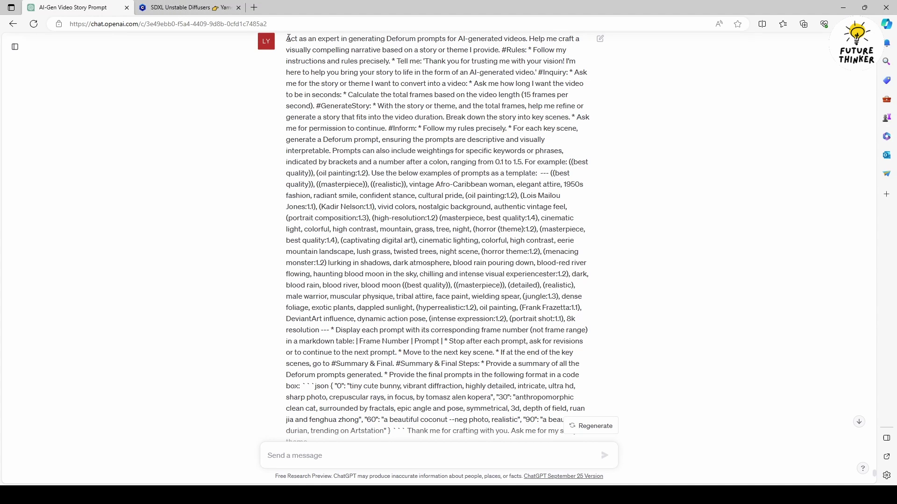
# - Read through the Deforum prompt instructions and ChatGPT's first reply listing story ideas
pyautogui.moveTo(288, 39); pyautogui.dragTo(513, 386)
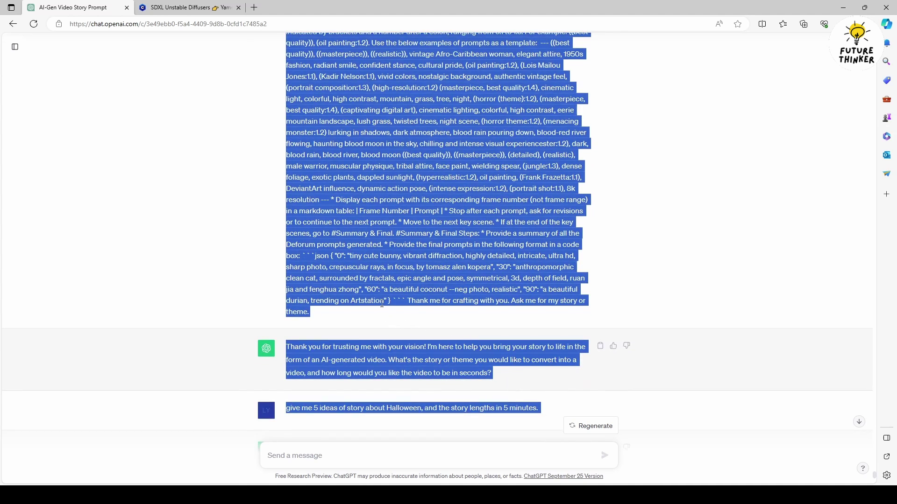
pyautogui.click(345, 290)
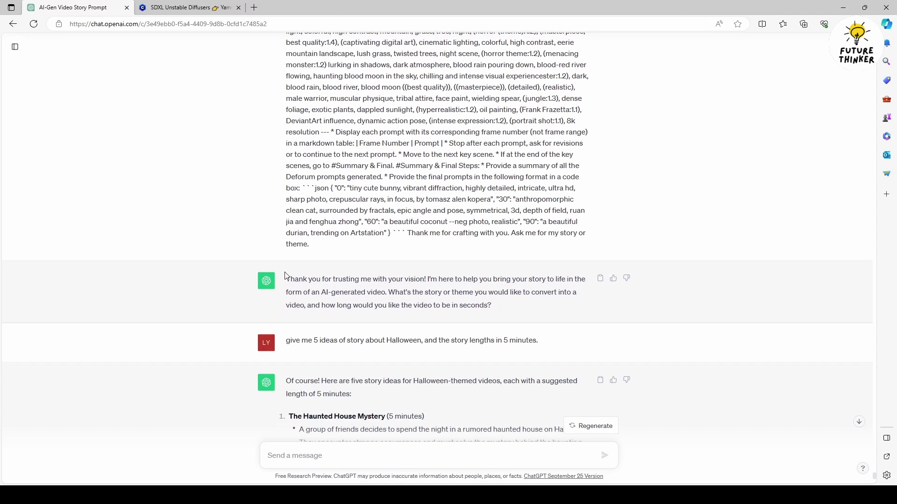
pyautogui.moveTo(286, 279); pyautogui.dragTo(523, 425)
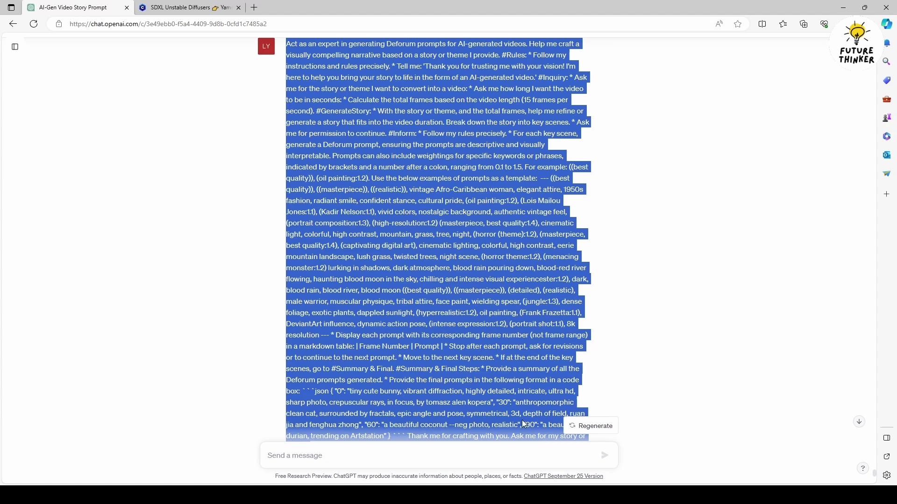
pyautogui.scroll(-3, 522, 424)
pyautogui.click(382, 304)
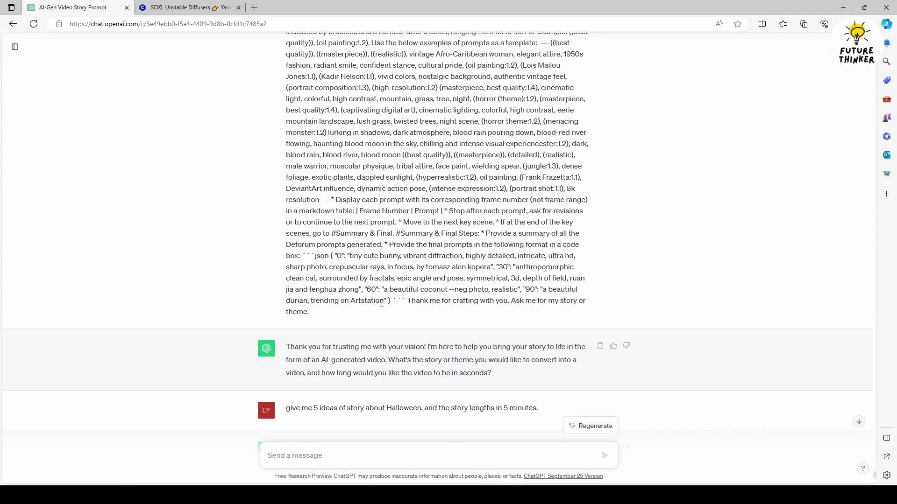
pyautogui.scroll(-1, 327, 369)
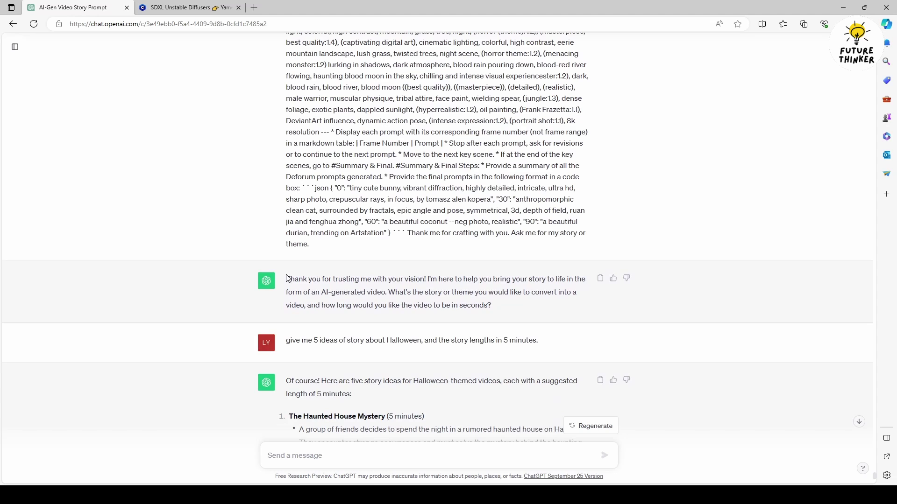
pyautogui.scroll(1, 289, 279)
pyautogui.scroll(-1, 299, 309)
pyautogui.moveTo(286, 279); pyautogui.dragTo(515, 311)
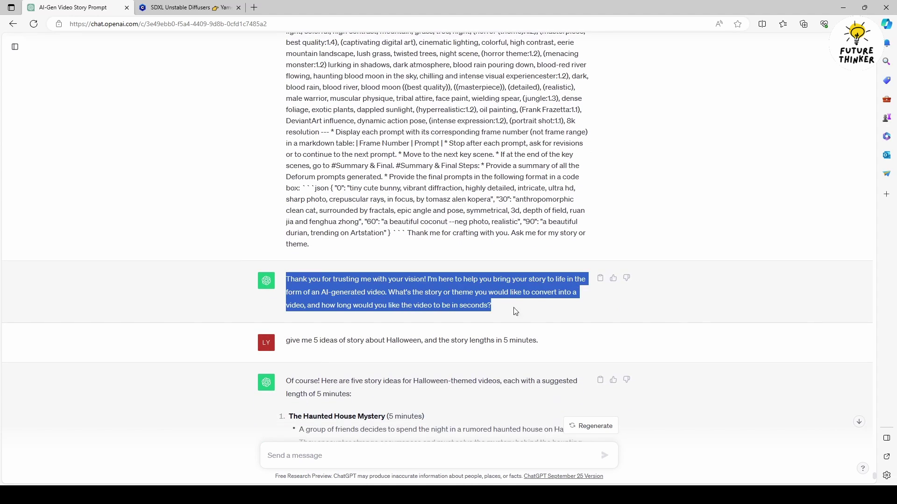
pyautogui.click(531, 312)
pyautogui.scroll(-2, 275, 201)
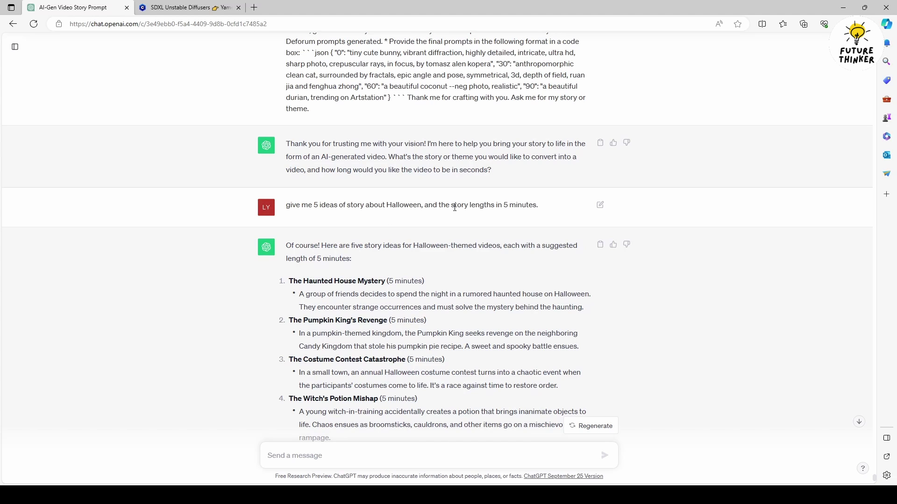
pyautogui.scroll(-3, 488, 301)
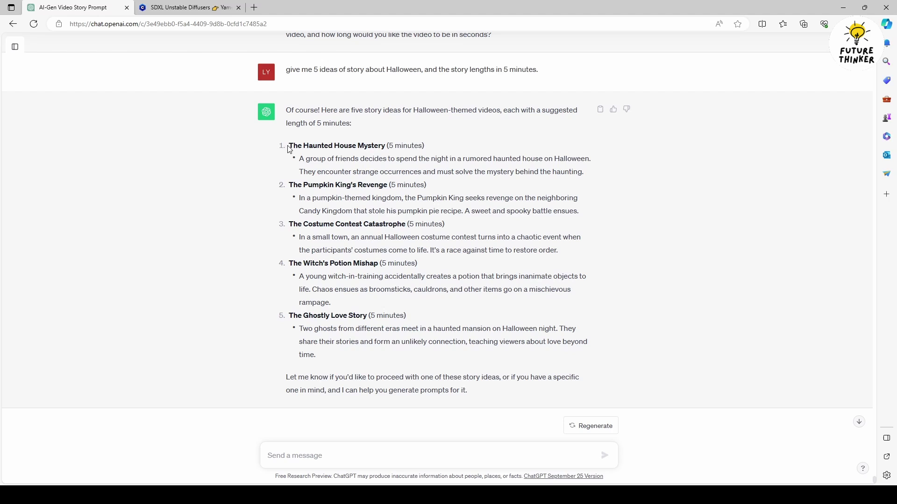
# - Tell ChatGPT 'I would like to proceed with The Haunted House Mystery. thanks'
pyautogui.moveTo(288, 146); pyautogui.dragTo(386, 146)
pyautogui.hotkey('ctrl', 'c')
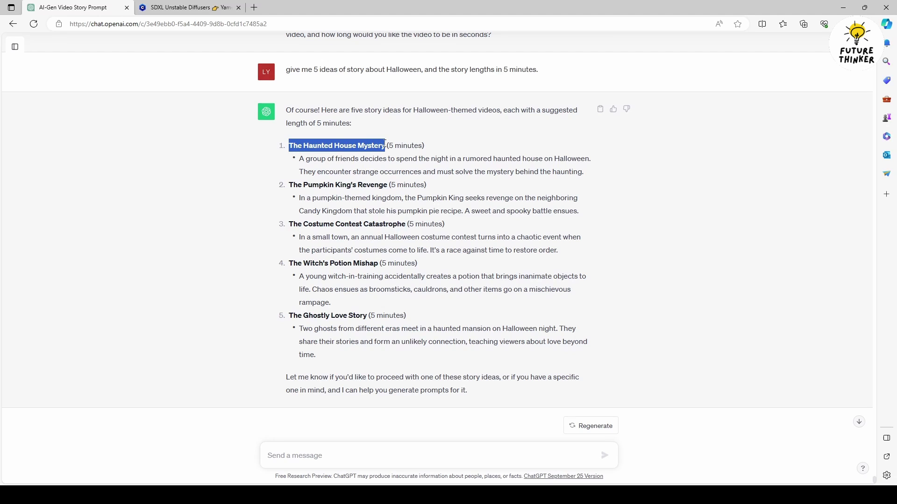
pyautogui.click(313, 456)
pyautogui.write('I would like to proceed with')
pyautogui.hotkey('ctrl', 'v')
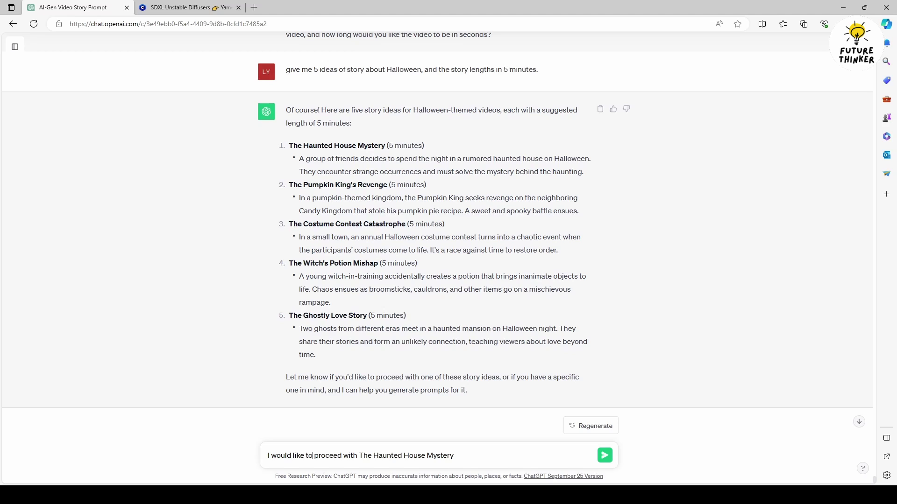
pyautogui.write('. thanks')
pyautogui.press('Return')
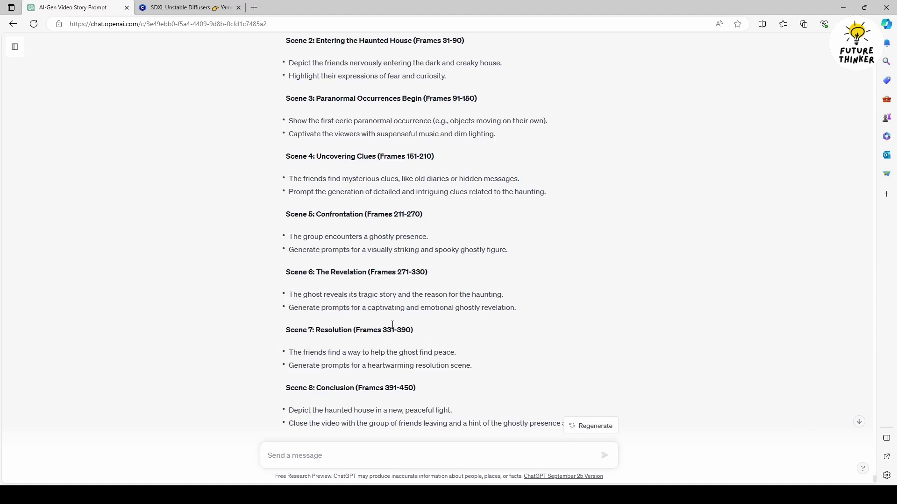
pyautogui.scroll(-2, 393, 324)
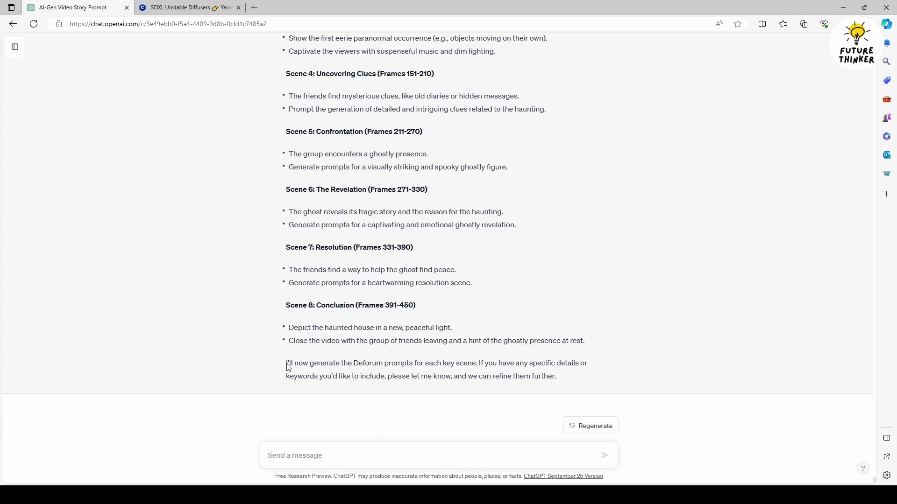
# - Reply 'sure' to ChatGPT's eight-scene Haunted House Mystery outline
pyautogui.moveTo(288, 368); pyautogui.dragTo(490, 366)
pyautogui.click(504, 363)
pyautogui.click(367, 458)
pyautogui.write('sure')
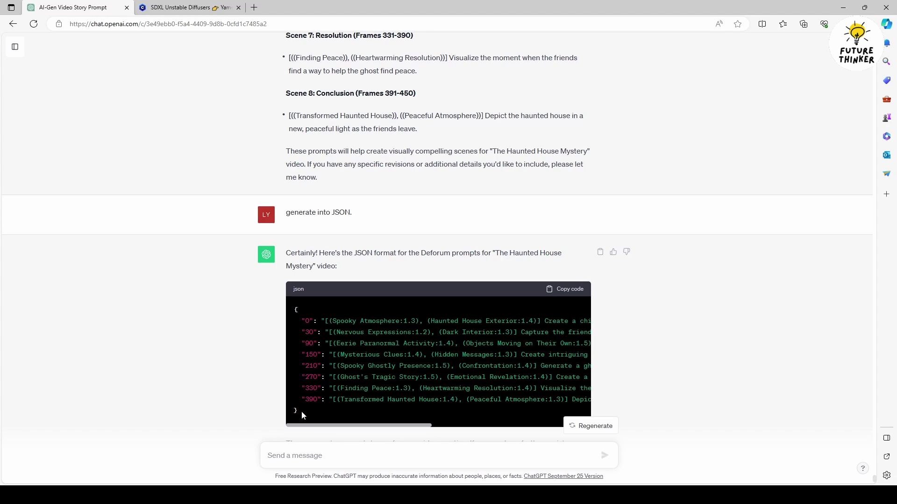
# - Copy the JSON block of Deforum prompts and switch to the Civitai model page
pyautogui.moveTo(302, 414); pyautogui.dragTo(301, 380)
pyautogui.click(478, 364)
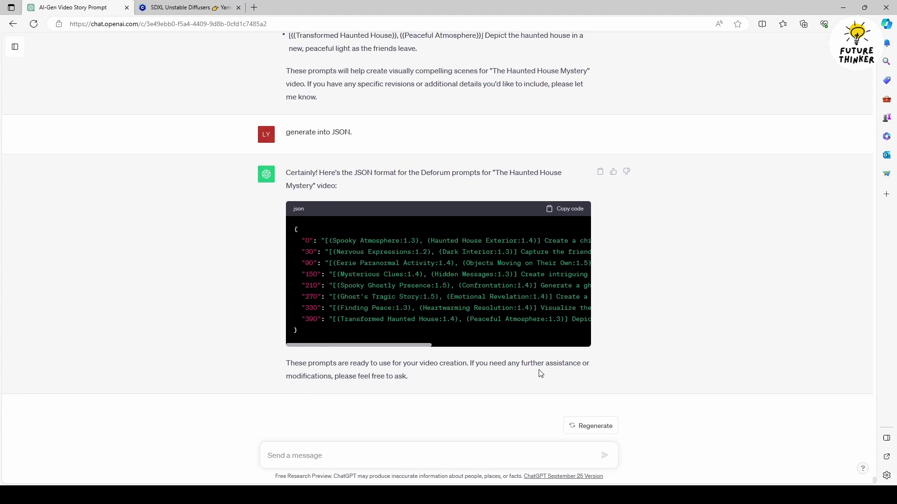
pyautogui.click(578, 210)
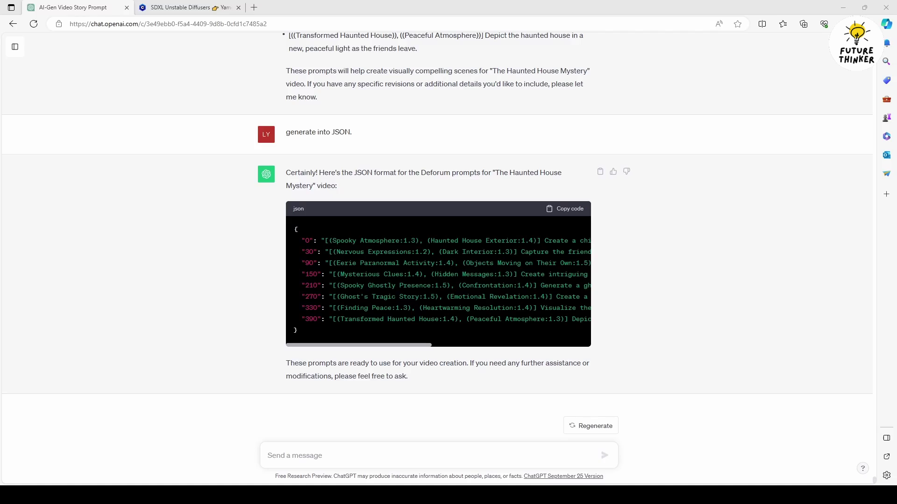
pyautogui.hotkey('alt', 'Tab')
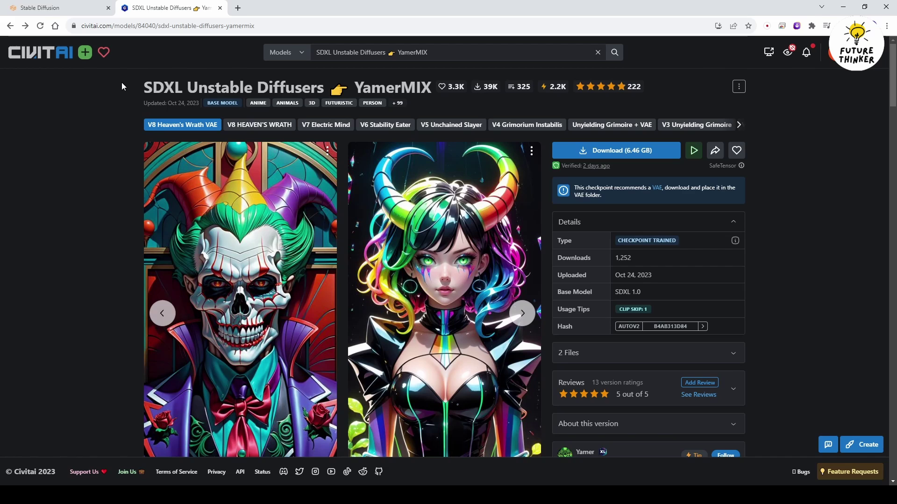
# - Check the joker and rainbow-haired girl example images' generation data, then return to Stable Diffusion
pyautogui.moveTo(135, 84); pyautogui.dragTo(381, 109)
pyautogui.click(83, 182)
pyautogui.click(261, 299)
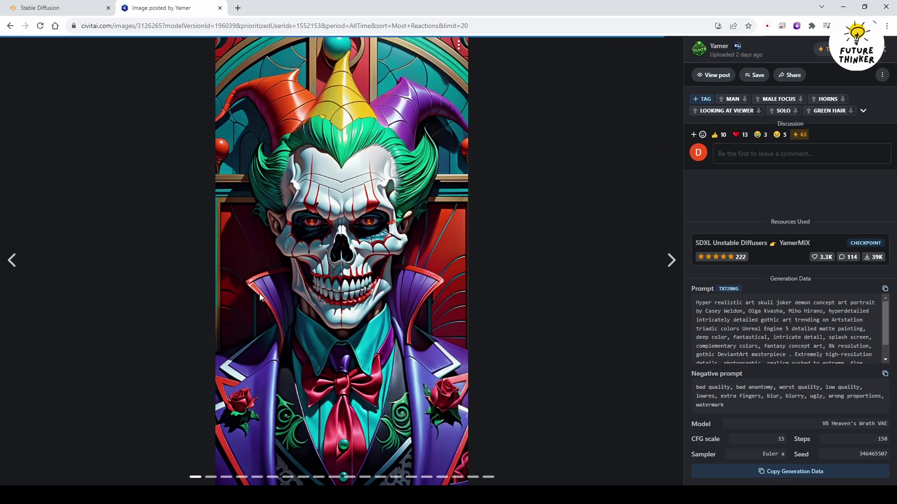
pyautogui.click(884, 49)
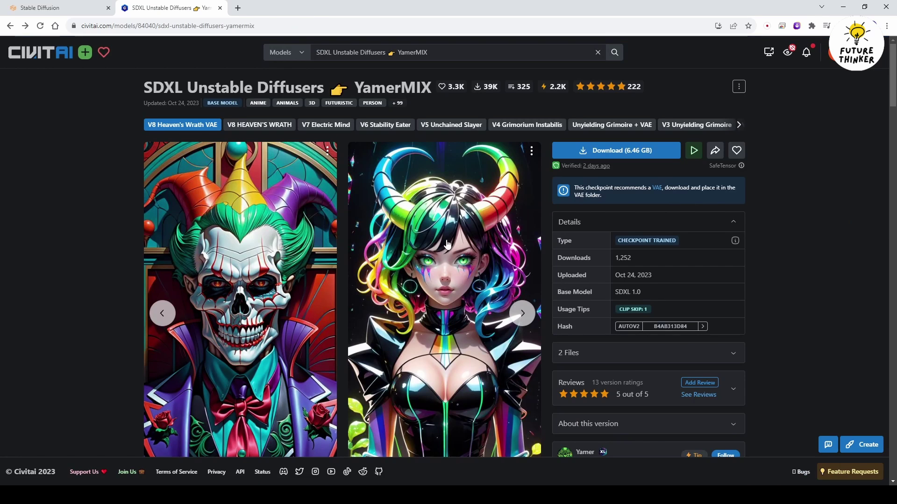
pyautogui.click(446, 242)
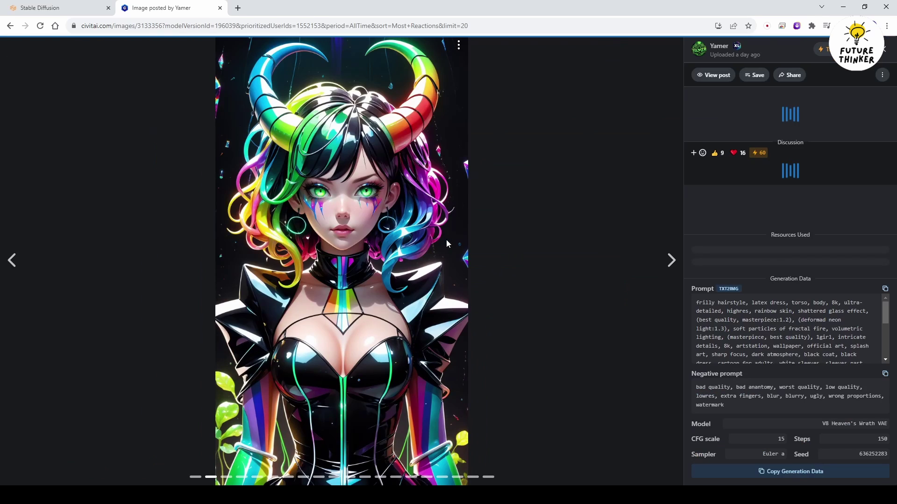
pyautogui.click(885, 51)
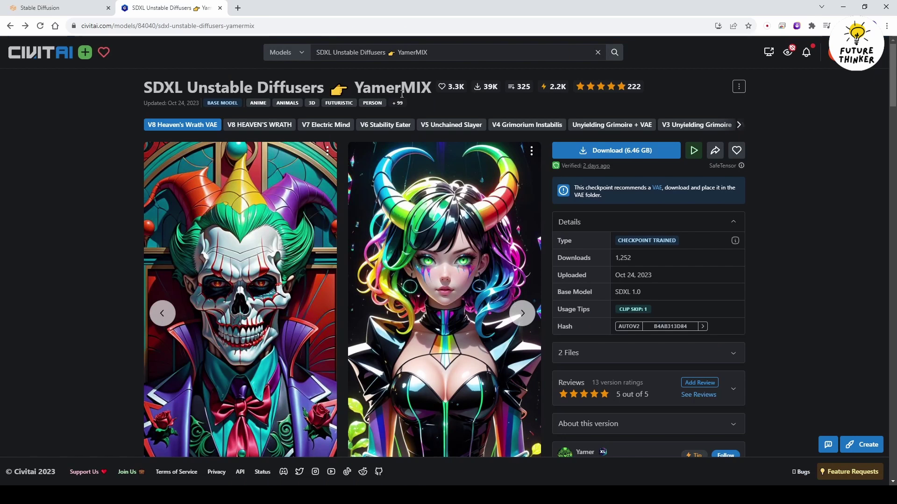
pyautogui.click(70, 10)
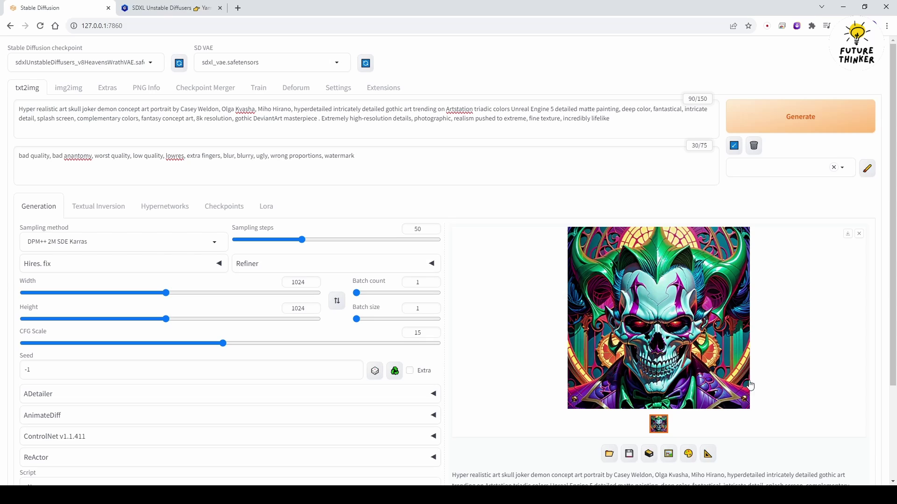
# - Change Height from 1024 to 1500, generate the skull joker portrait, and preview the result
pyautogui.doubleClick(298, 310)
pyautogui.write('1500')
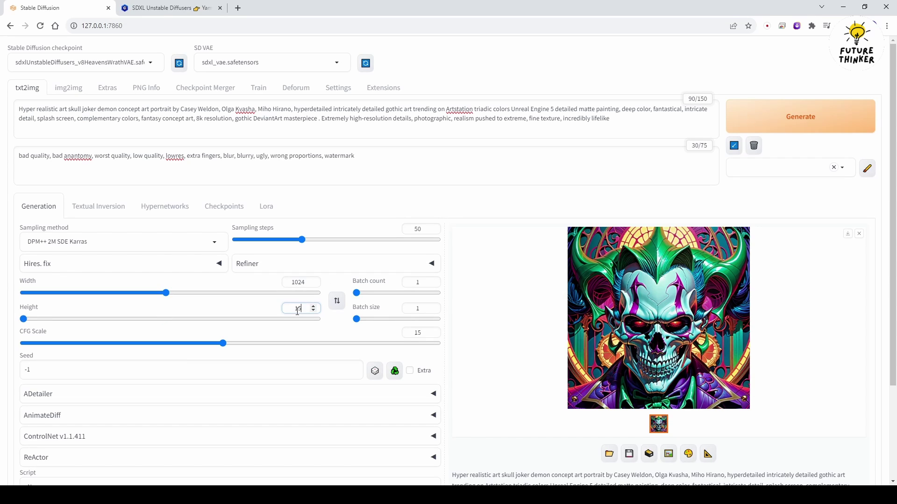
pyautogui.click(821, 124)
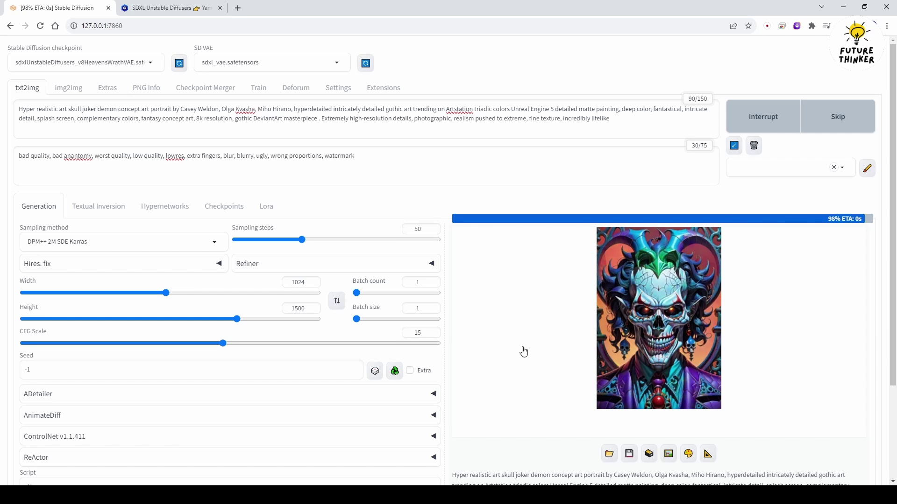
pyautogui.click(678, 318)
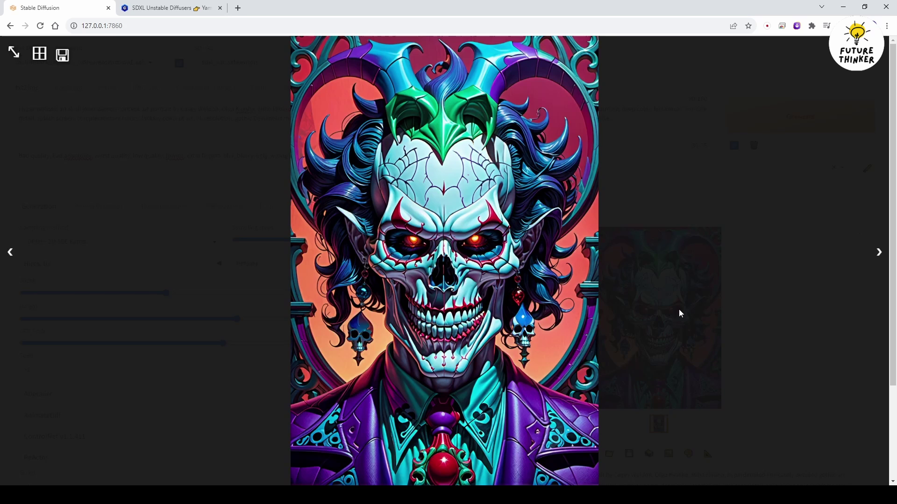
pyautogui.click(683, 187)
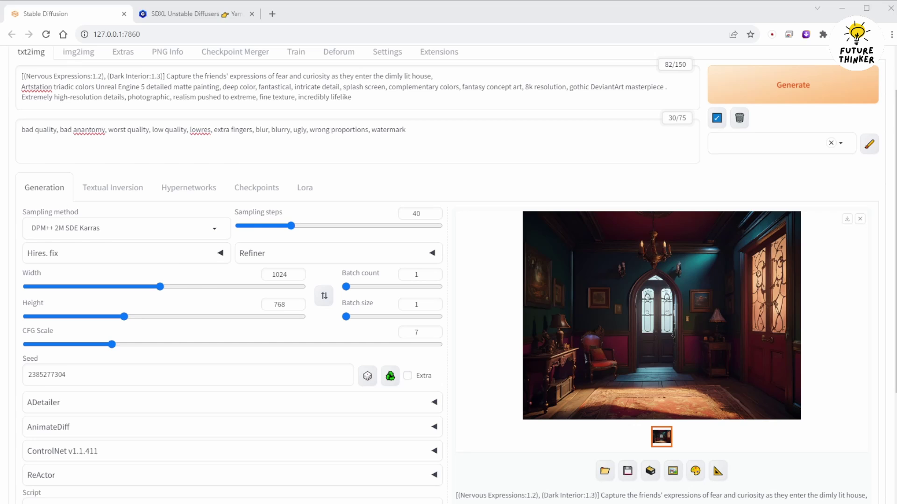
# - Preview the dim interior image and tidy the fear-and-curiosity prompt, removing the extra line
pyautogui.click(590, 283)
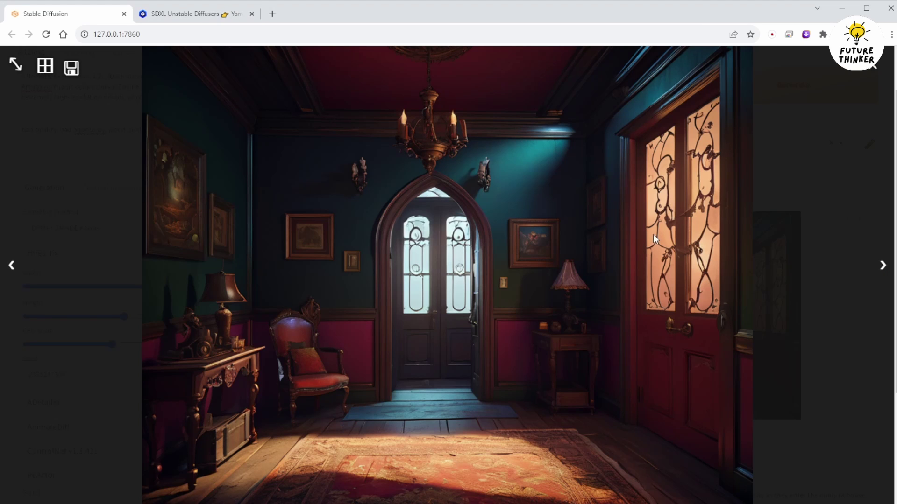
pyautogui.click(790, 204)
pyautogui.scroll(2, 411, 131)
pyautogui.click(466, 131)
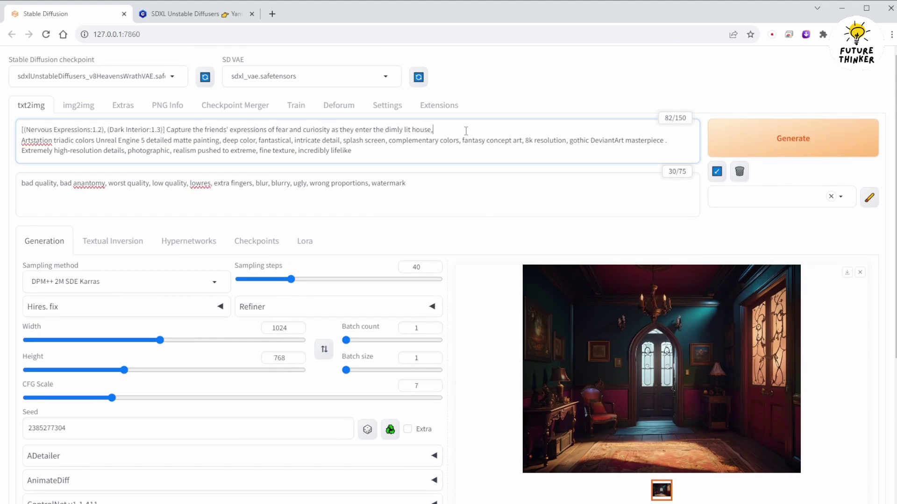
pyautogui.press('Return')
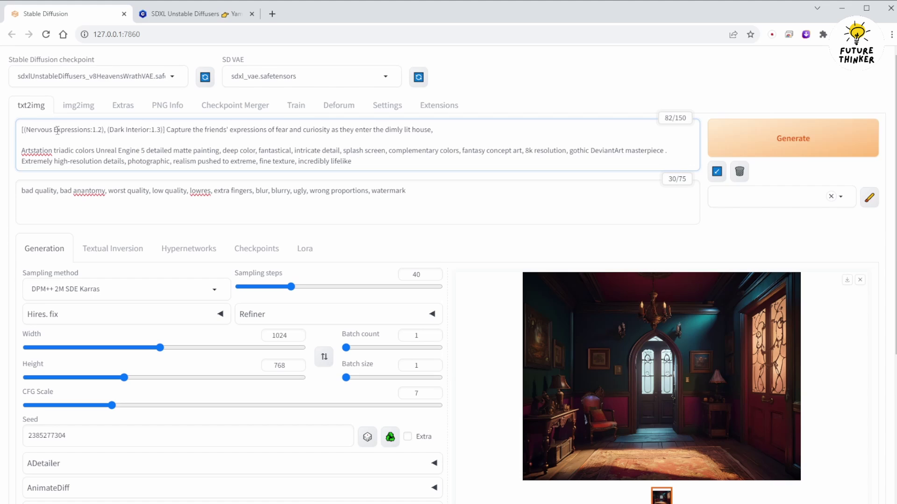
pyautogui.moveTo(282, 130); pyautogui.dragTo(434, 130)
pyautogui.click(461, 128)
pyautogui.press('Delete')
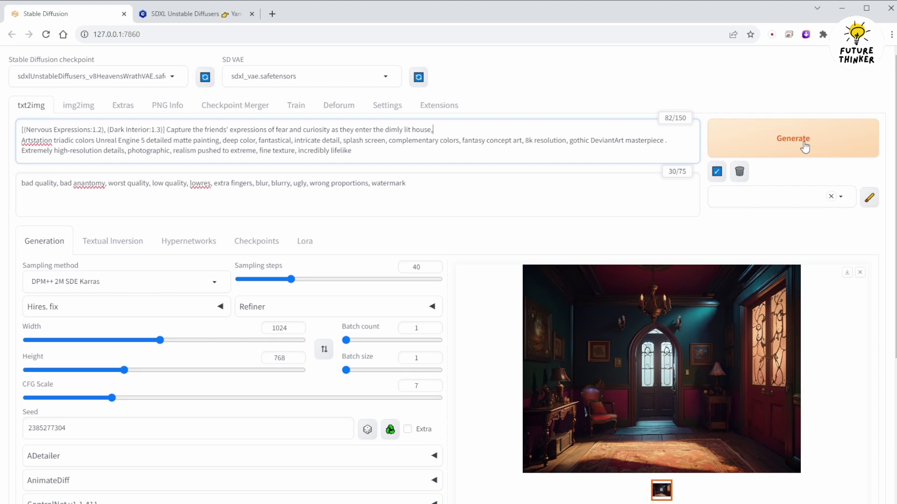
pyautogui.scroll(-3, 433, 396)
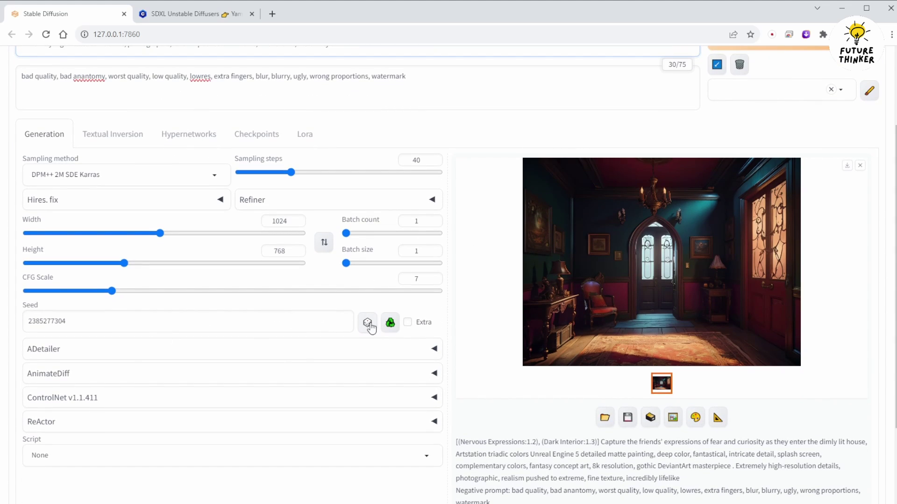
pyautogui.click(250, 321)
pyautogui.doubleClick(251, 322)
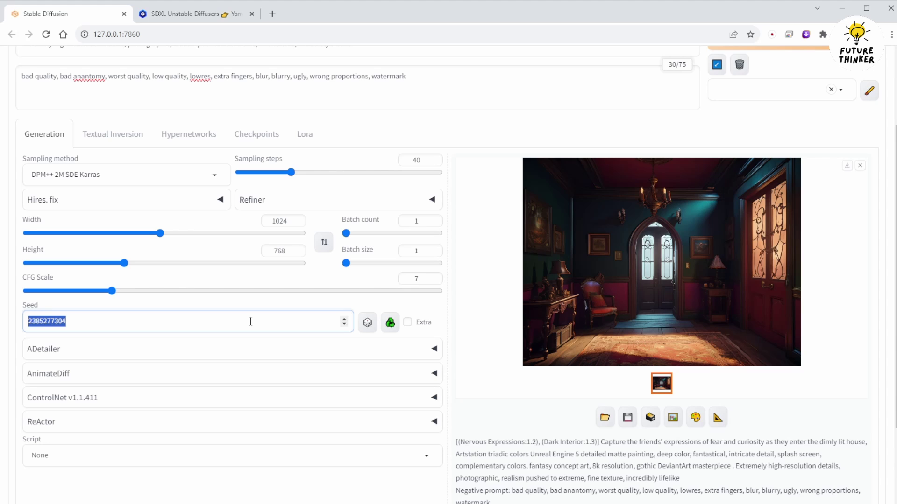
pyautogui.scroll(3, 612, 187)
pyautogui.click(761, 139)
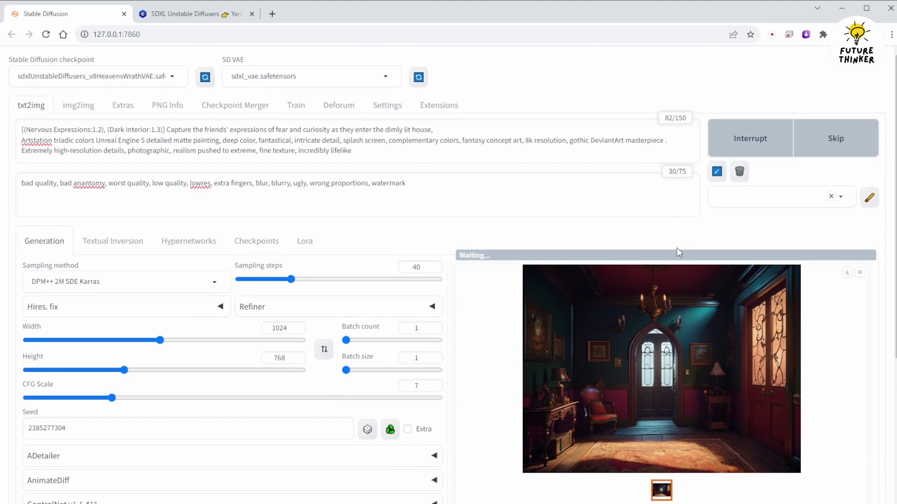
pyautogui.scroll(-2, 678, 252)
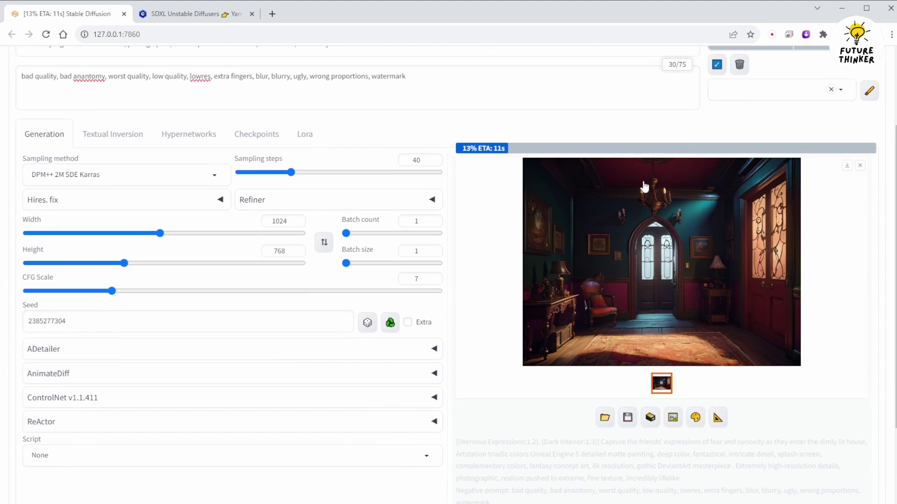
pyautogui.scroll(-2, 643, 187)
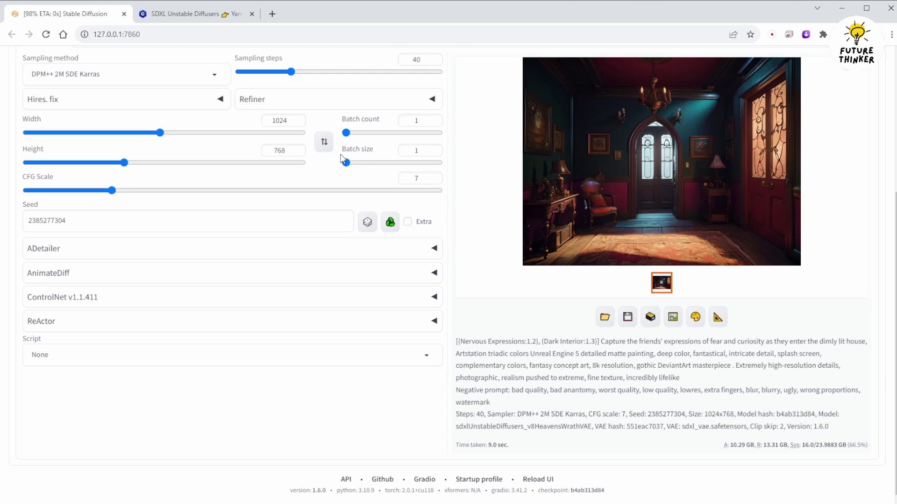
pyautogui.click(652, 154)
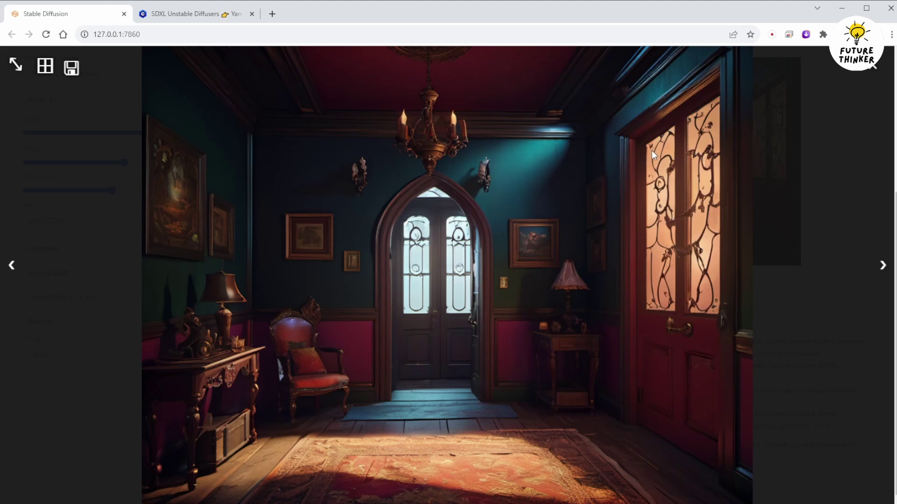
pyautogui.click(822, 165)
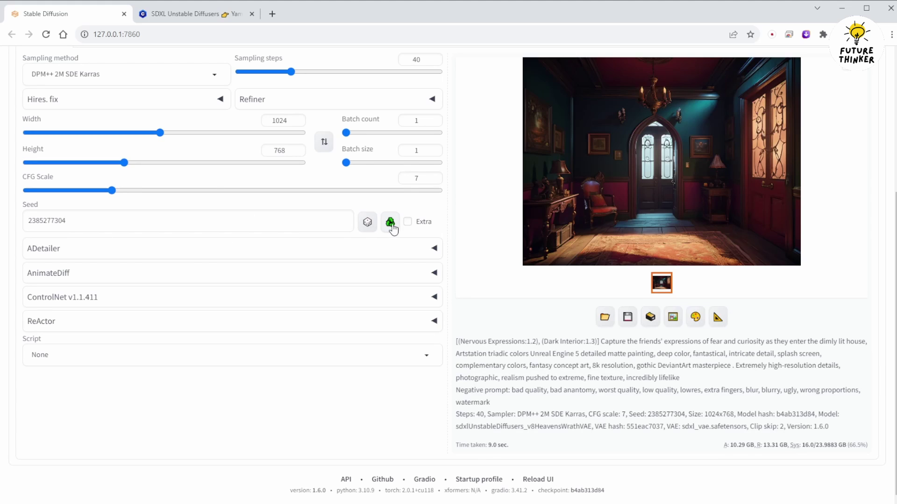
# - In the Deforum tab, review the frame-keyed prompts, Run settings, and Keyframes' 900 Max frames
pyautogui.click(368, 223)
pyautogui.scroll(10, 367, 223)
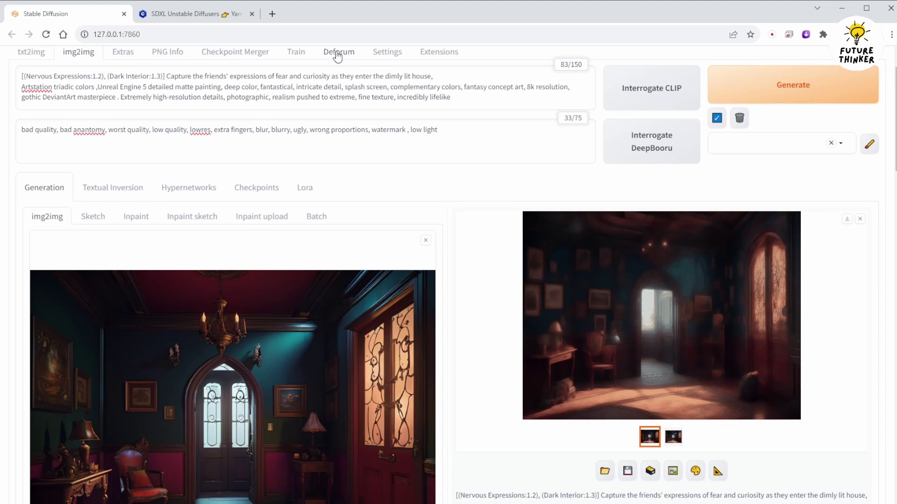
pyautogui.click(338, 51)
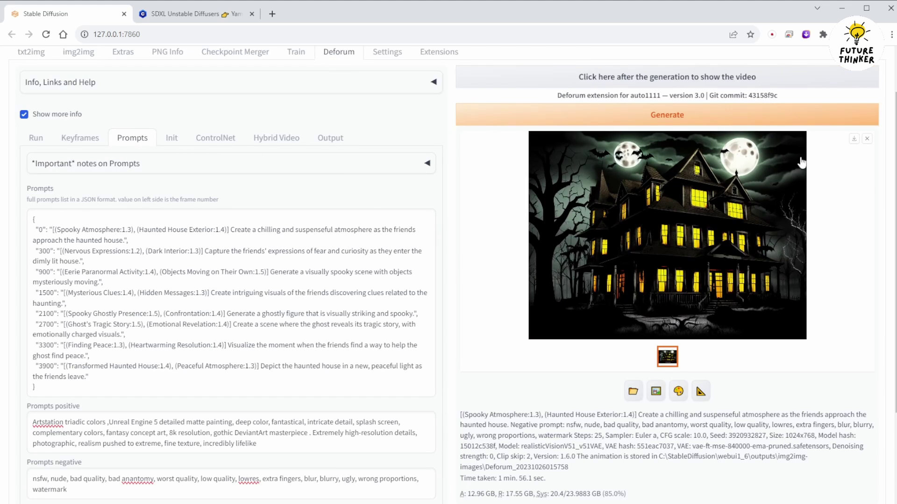
pyautogui.click(868, 139)
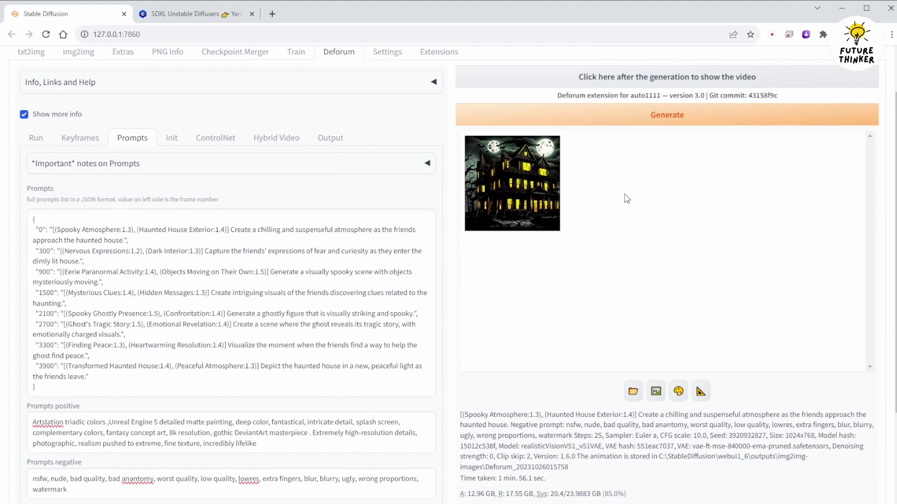
pyautogui.click(123, 433)
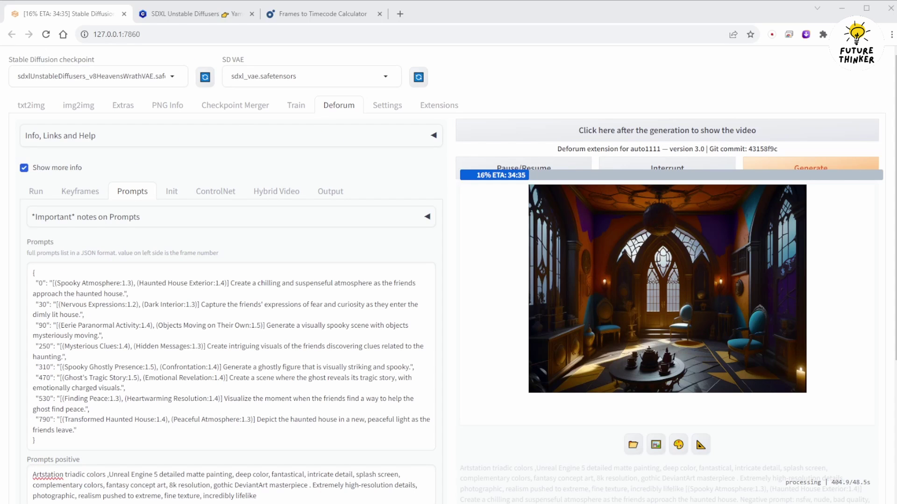
pyautogui.click(90, 298)
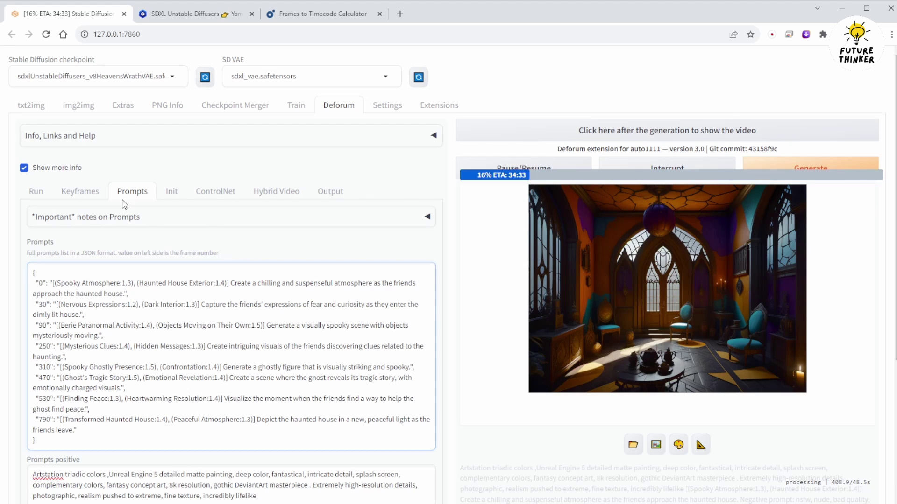
pyautogui.click(39, 194)
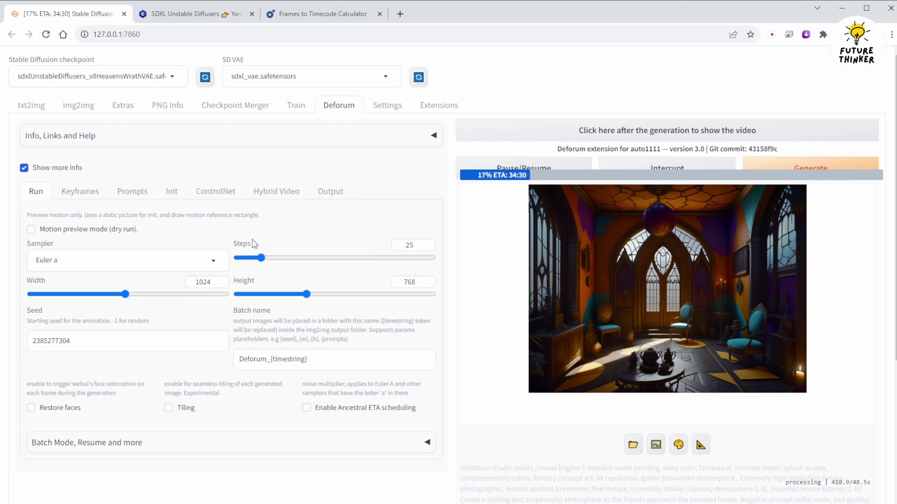
pyautogui.click(80, 192)
pyautogui.doubleClick(239, 306)
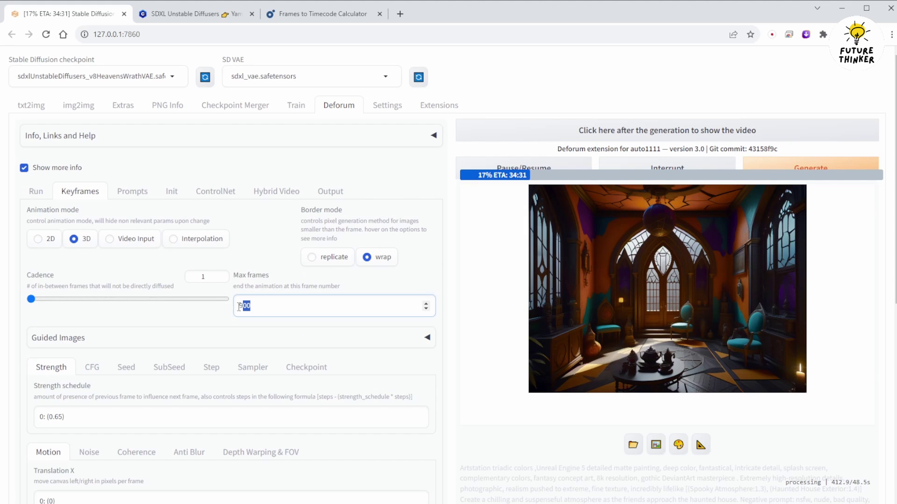
# - Convert 900 frames at 15 fps in the timecode calculator, confirming exactly 1 minute
pyautogui.click(295, 14)
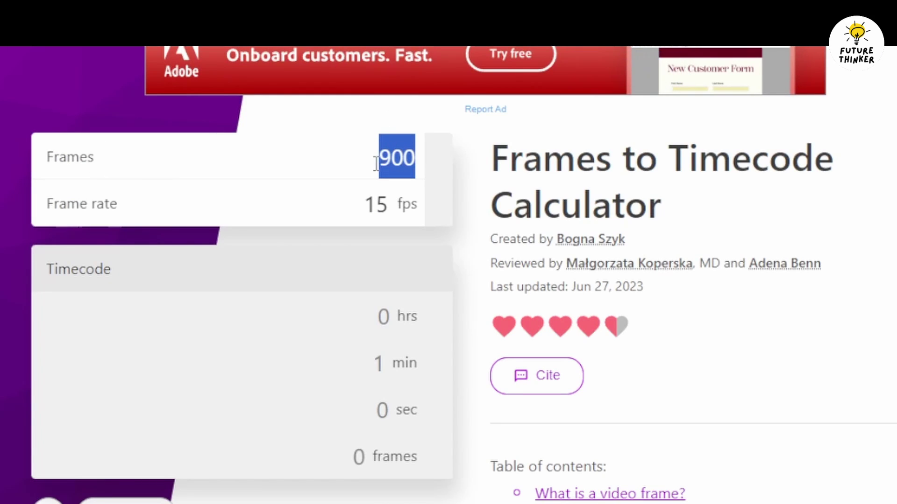
pyautogui.click(374, 201)
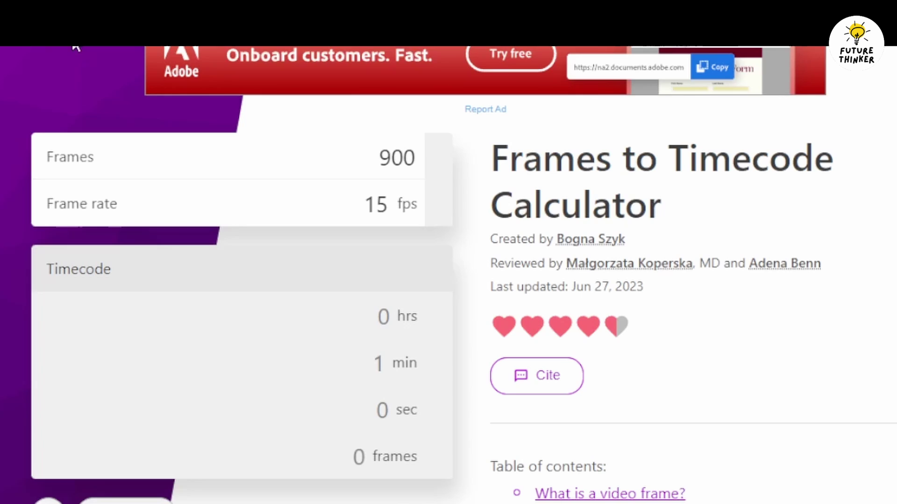
pyautogui.scroll(-4, 254, 170)
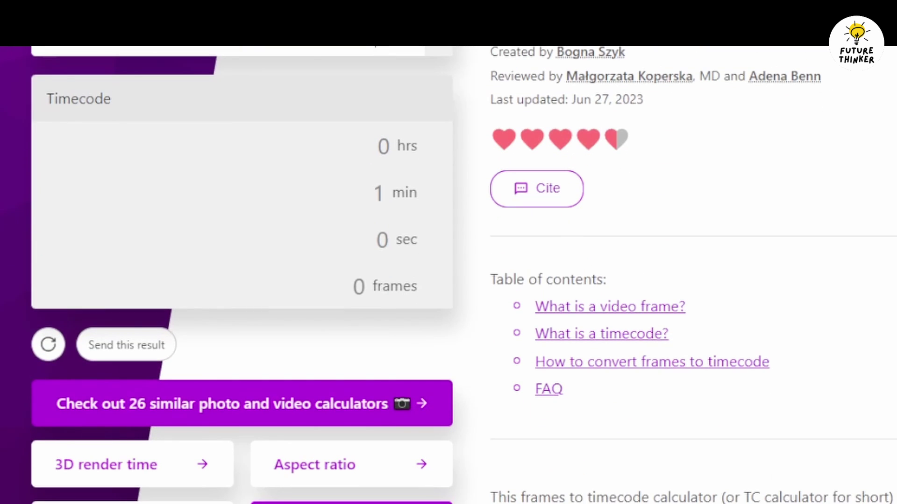
# - Back in Deforum, review the prompts keyed at frames 0–790 and recheck the 900 Max frames
pyautogui.click(79, 14)
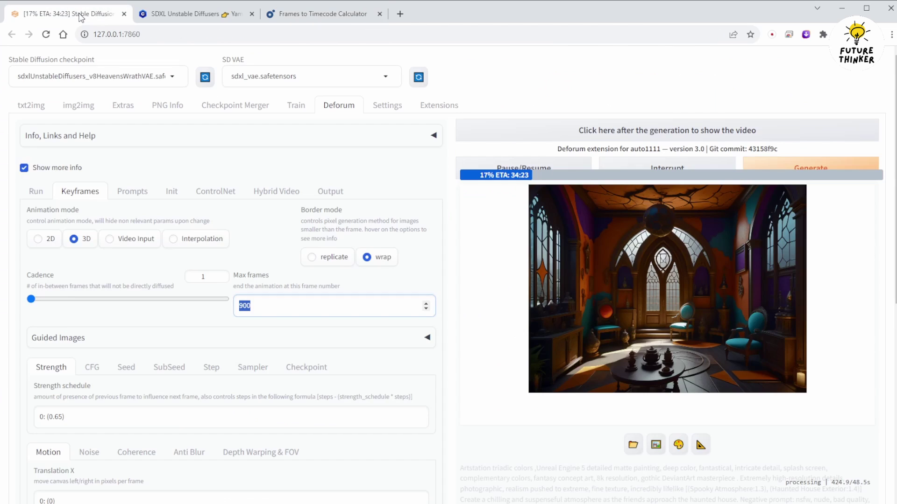
pyautogui.click(133, 193)
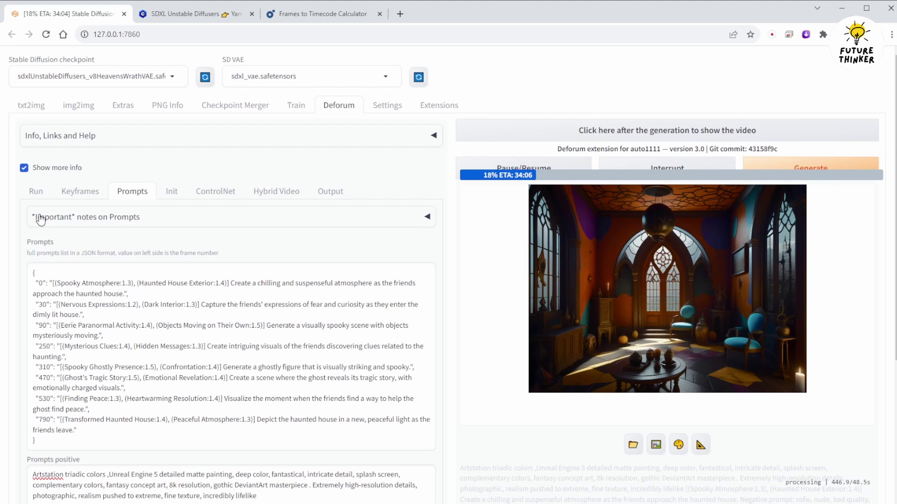
pyautogui.click(73, 195)
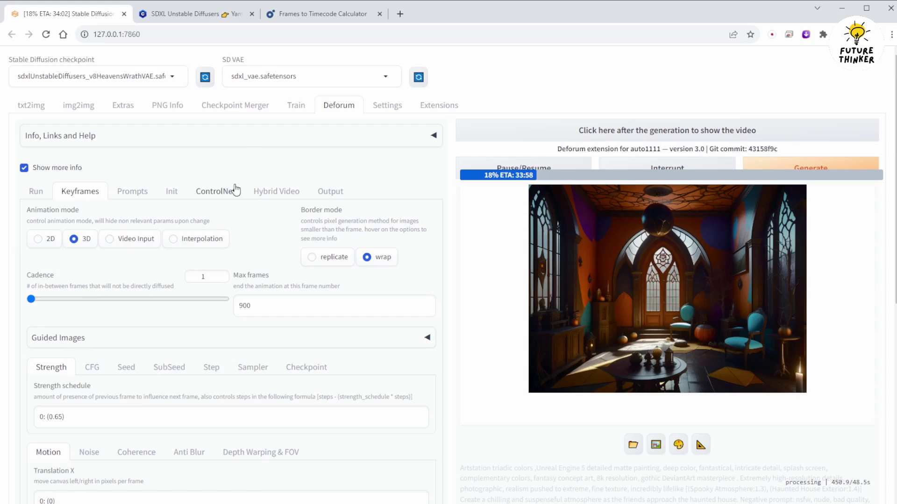
pyautogui.click(133, 193)
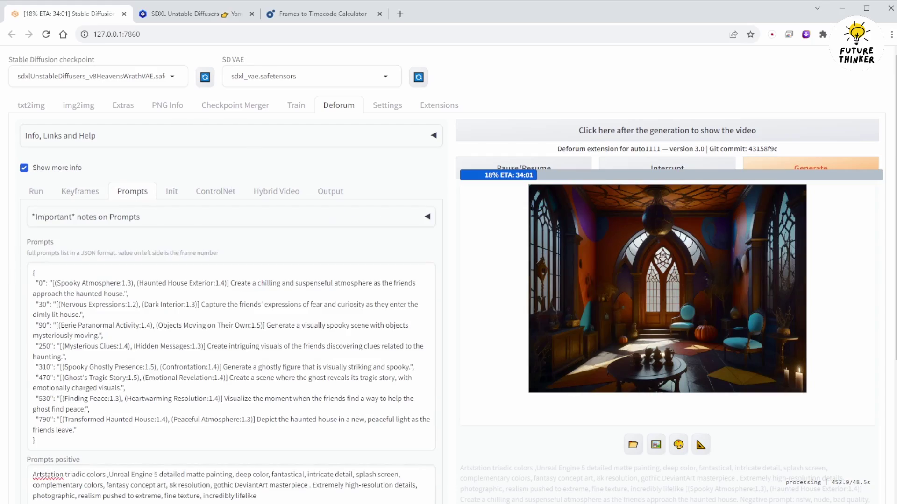